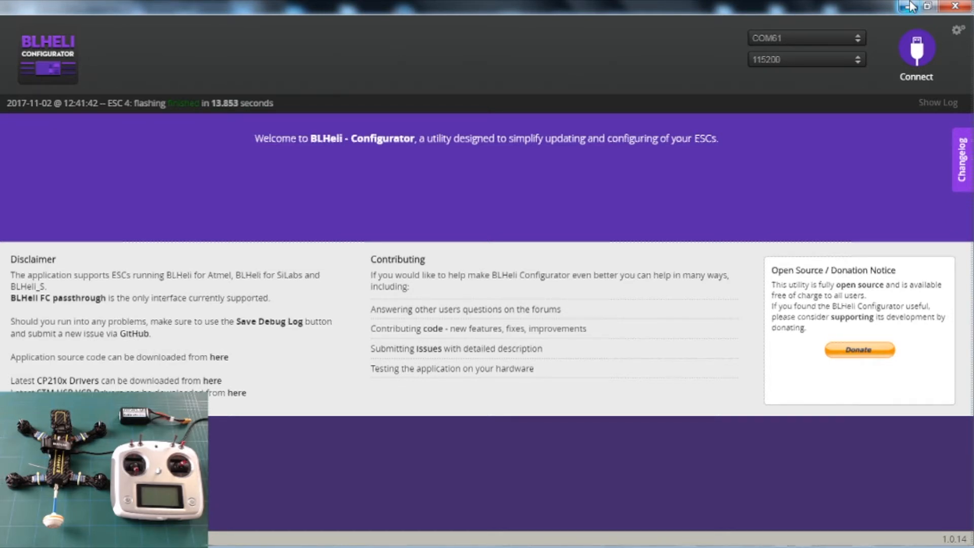
- Switch to Betaflight Configurator, connect to the flight controller on COM61 at 115200 baud, and calibrate the accelerometer
{"action": "left_click", "coordinate": [911, 5]}
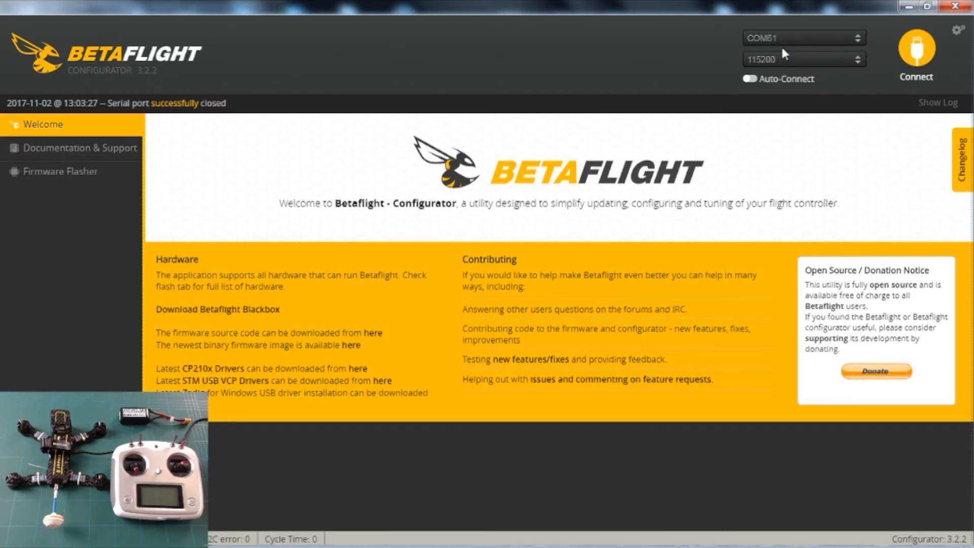
{"action": "left_click", "coordinate": [912, 59]}
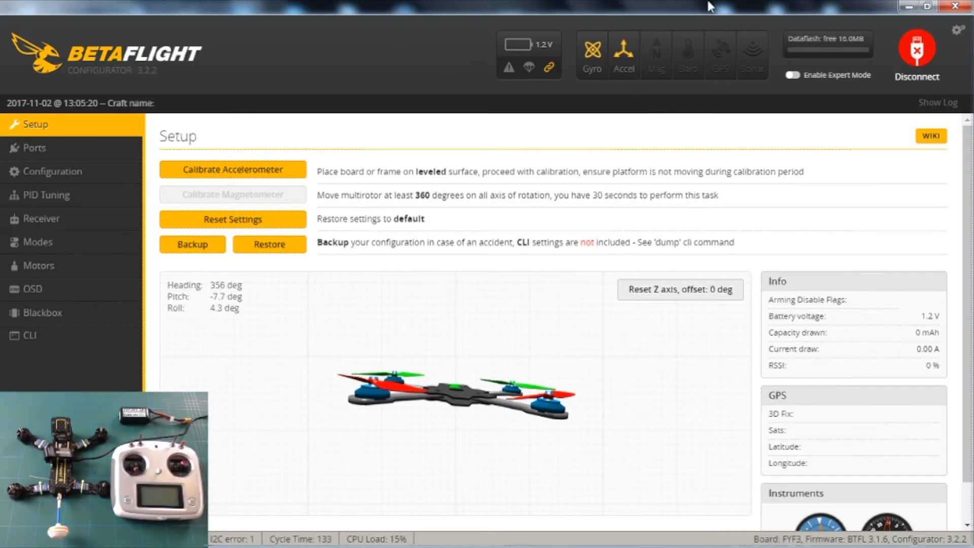
{"action": "left_click", "coordinate": [268, 180]}
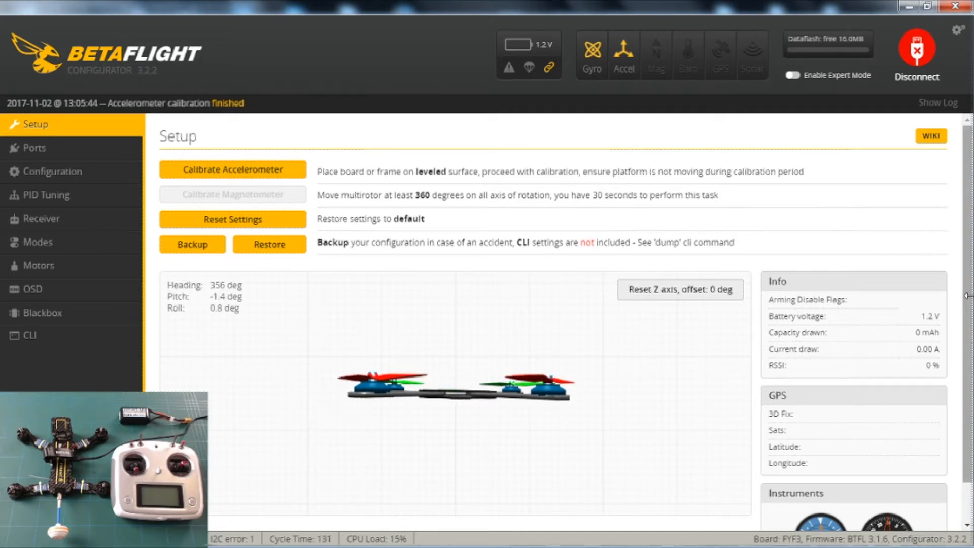
{"action": "scroll", "coordinate": [964, 182], "scroll_direction": "down", "scroll_amount": 1}
{"action": "scroll", "coordinate": [964, 181], "scroll_direction": "up", "scroll_amount": 1}
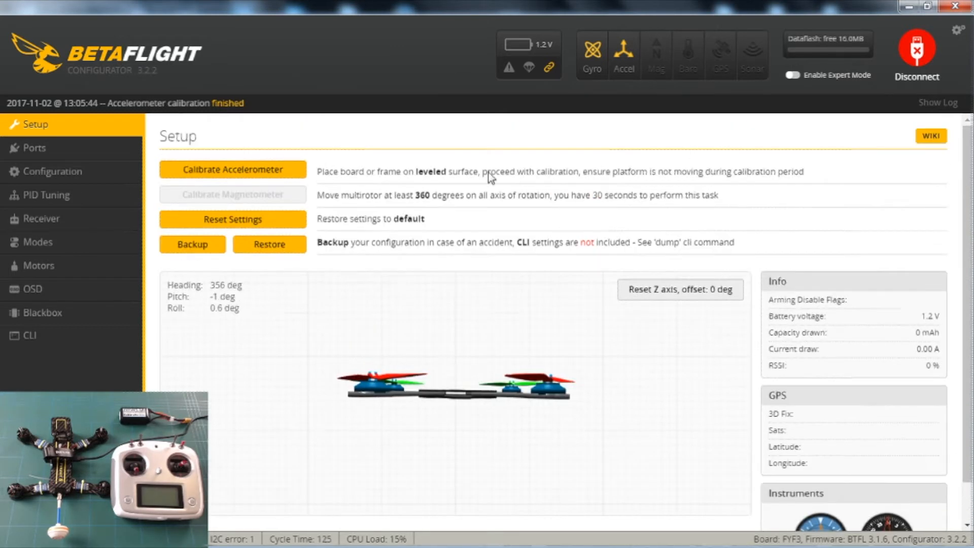
- In the flight controller's configuration, select DSHOT300 as the ESC/Motor protocol
{"action": "left_click", "coordinate": [95, 175]}
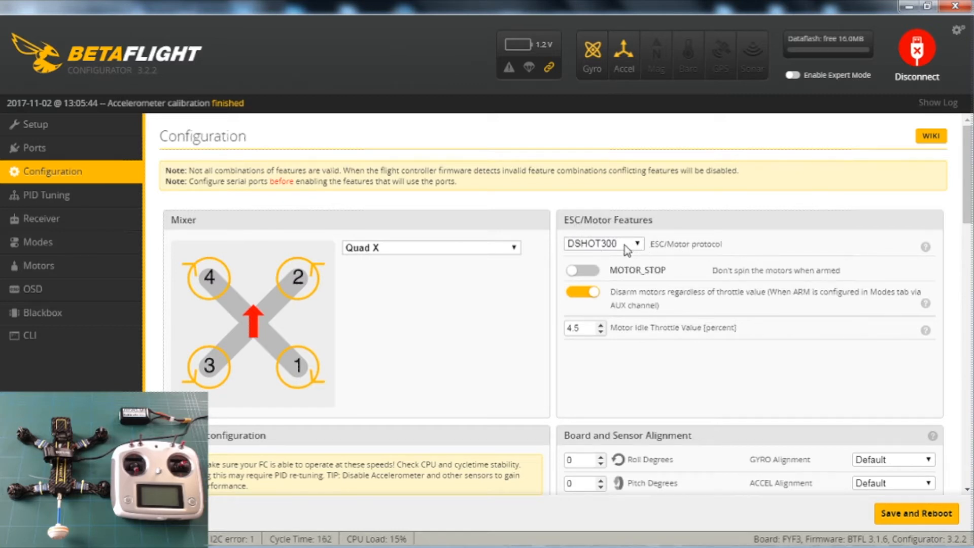
{"action": "left_click", "coordinate": [609, 246]}
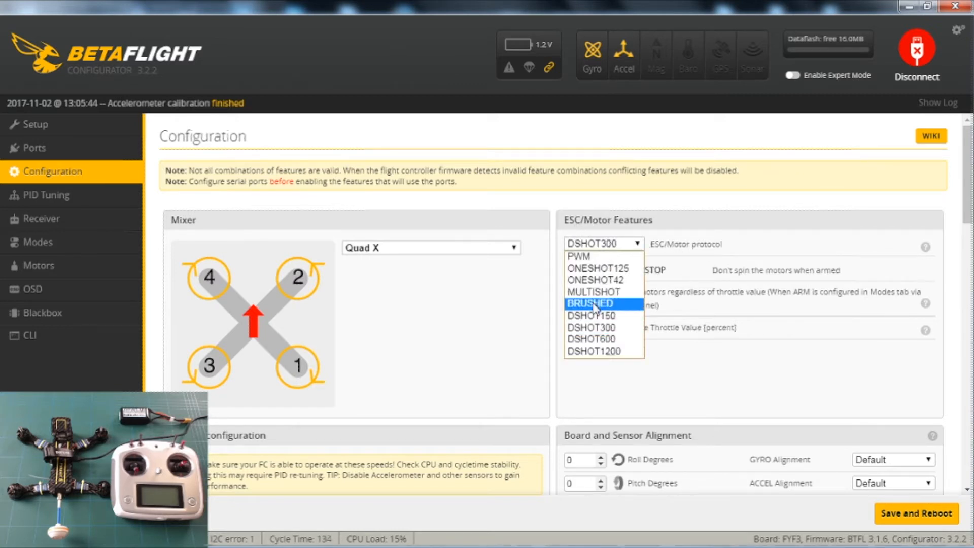
{"action": "left_click", "coordinate": [594, 327]}
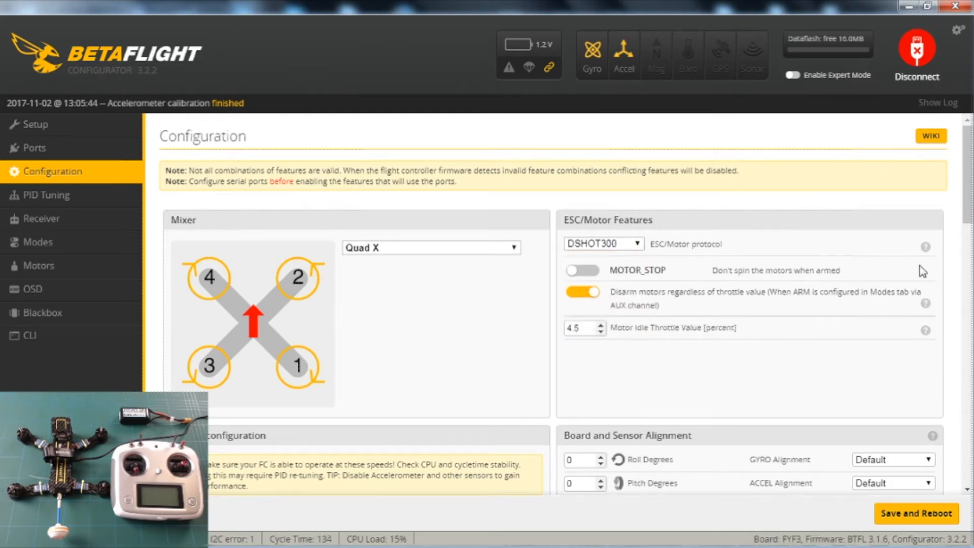
- Set the receiver mode to PPM RX input, then save the configuration and reboot the flight controller
{"action": "left_click_drag", "start_coordinate": [969, 215], "coordinate": [970, 348]}
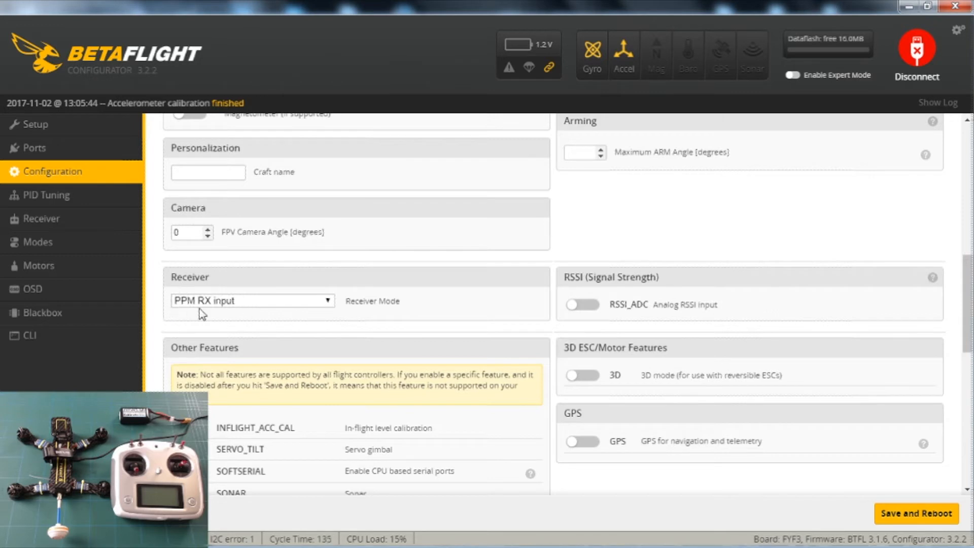
{"action": "left_click", "coordinate": [219, 305]}
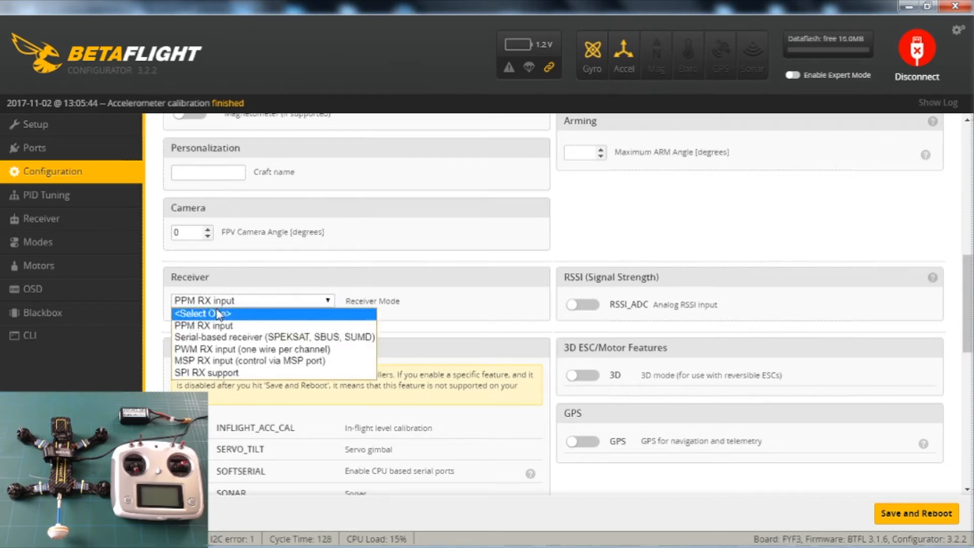
{"action": "left_click", "coordinate": [212, 327]}
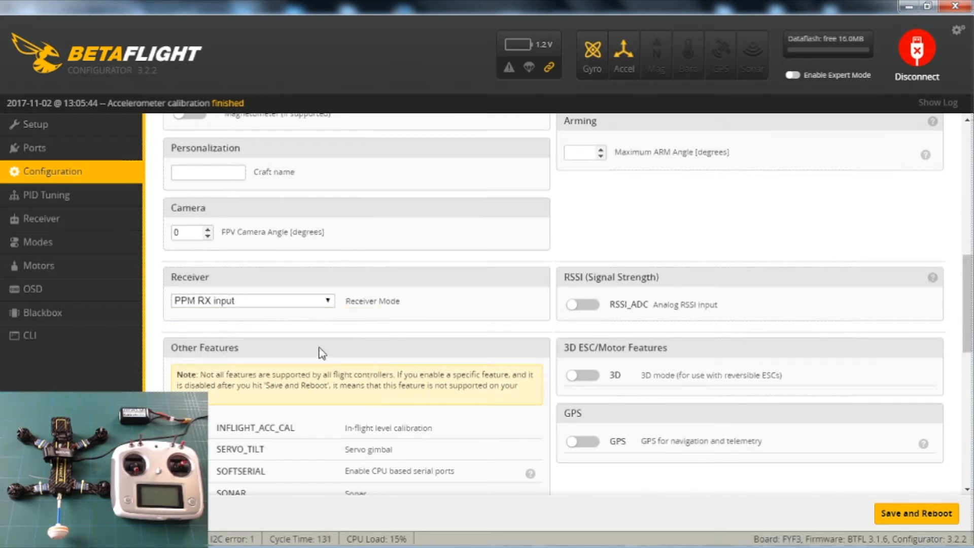
{"action": "left_click_drag", "start_coordinate": [960, 325], "coordinate": [968, 471]}
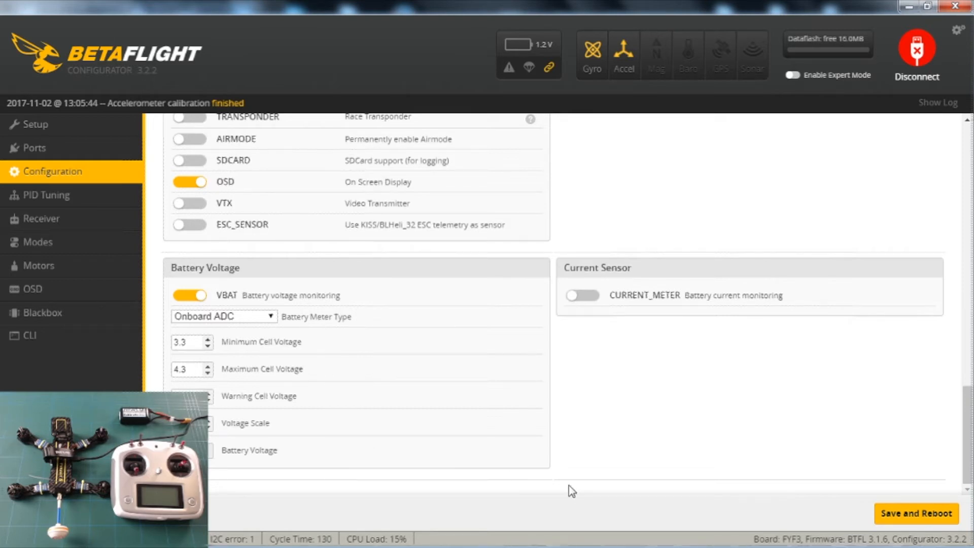
{"action": "left_click", "coordinate": [901, 513]}
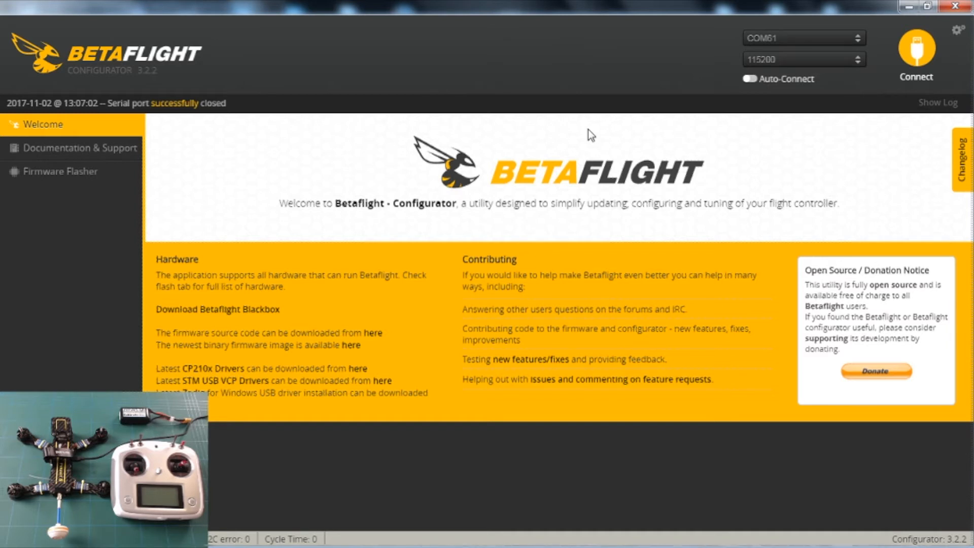
- Reconnect to the flight controller and open its receiver settings
{"action": "left_click", "coordinate": [917, 54]}
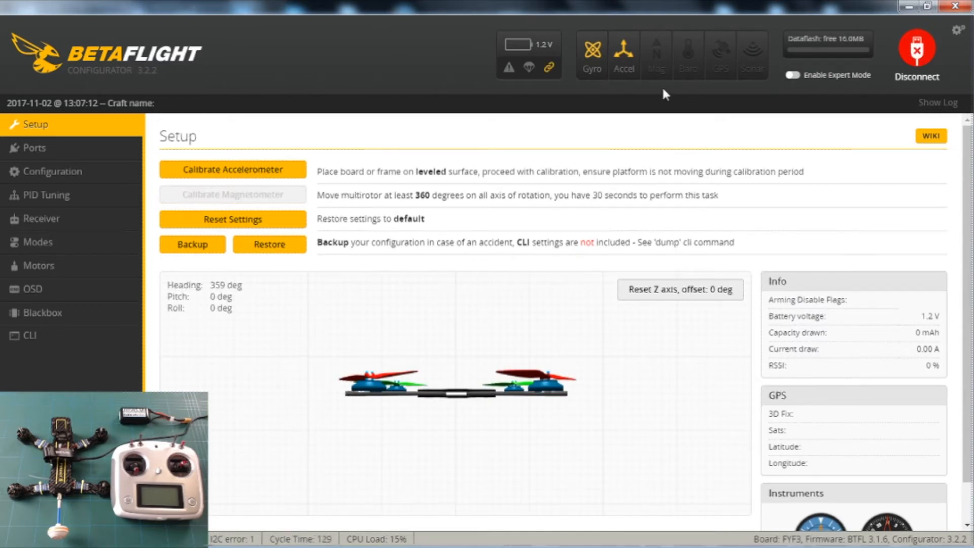
{"action": "left_click", "coordinate": [60, 224]}
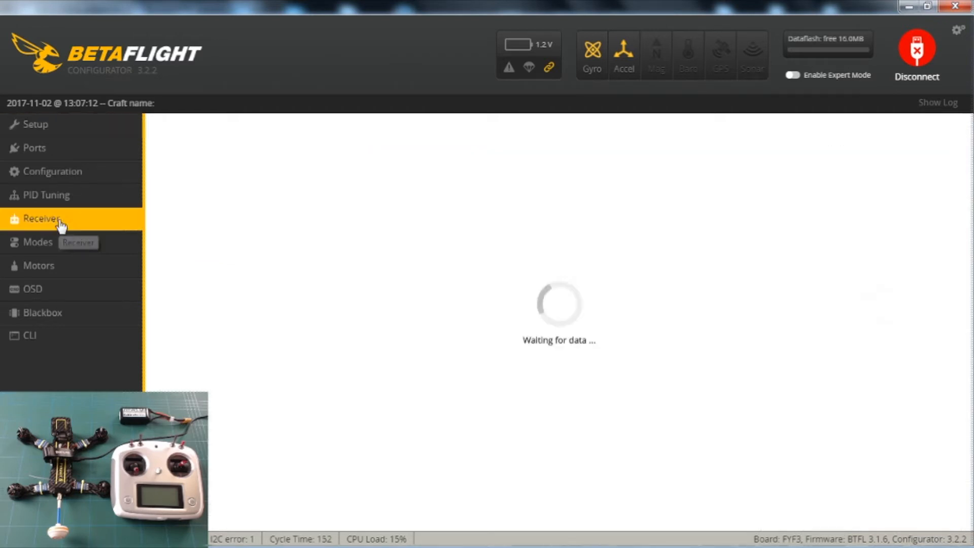
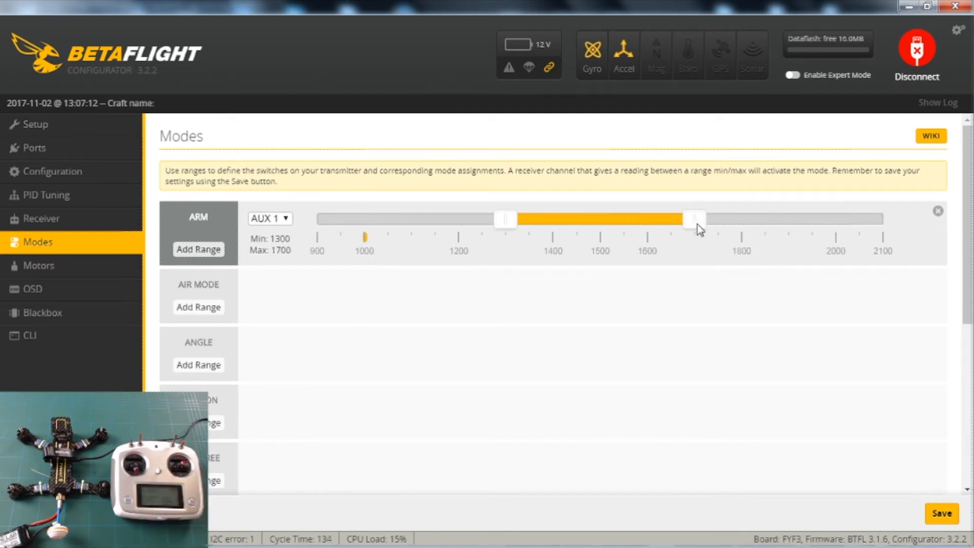
- Set the ARM mode's activation range on AUX 1 to 1600–2100
{"action": "left_click_drag", "start_coordinate": [777, 228], "coordinate": [883, 231]}
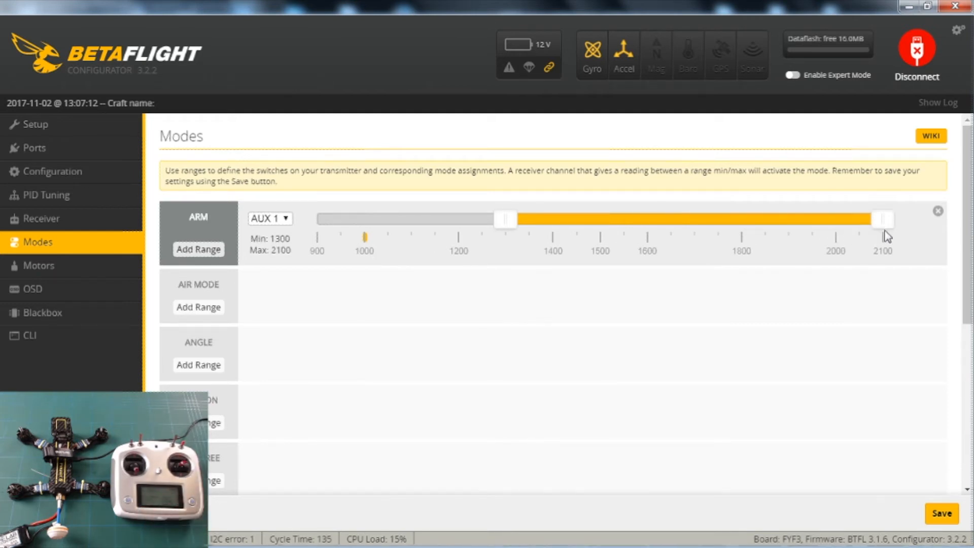
{"action": "left_click_drag", "start_coordinate": [513, 228], "coordinate": [643, 233]}
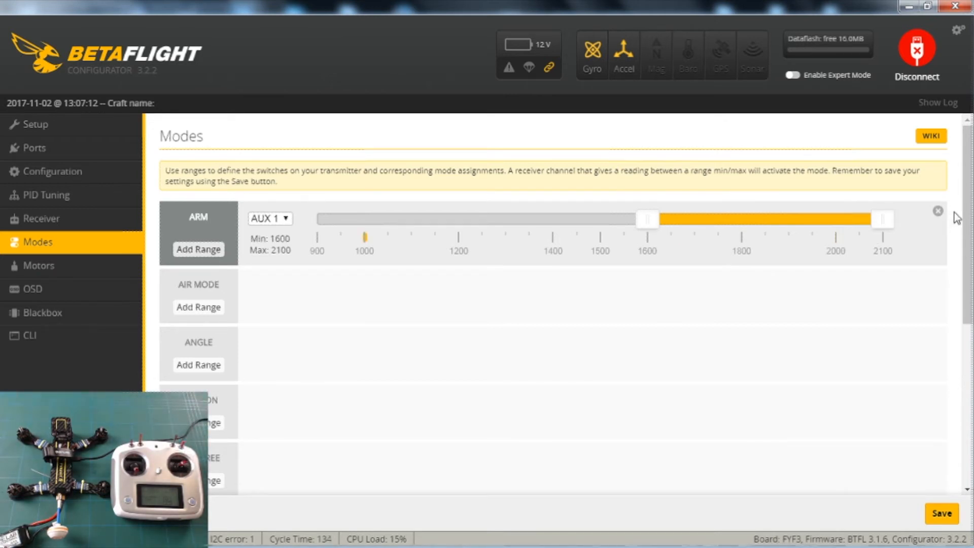
- Add ranges on AUX 2 for the ANGLE and HORIZON modes, and set the ANGLE range to 900–1200
{"action": "scroll", "coordinate": [583, 292], "scroll_direction": "down", "scroll_amount": 2}
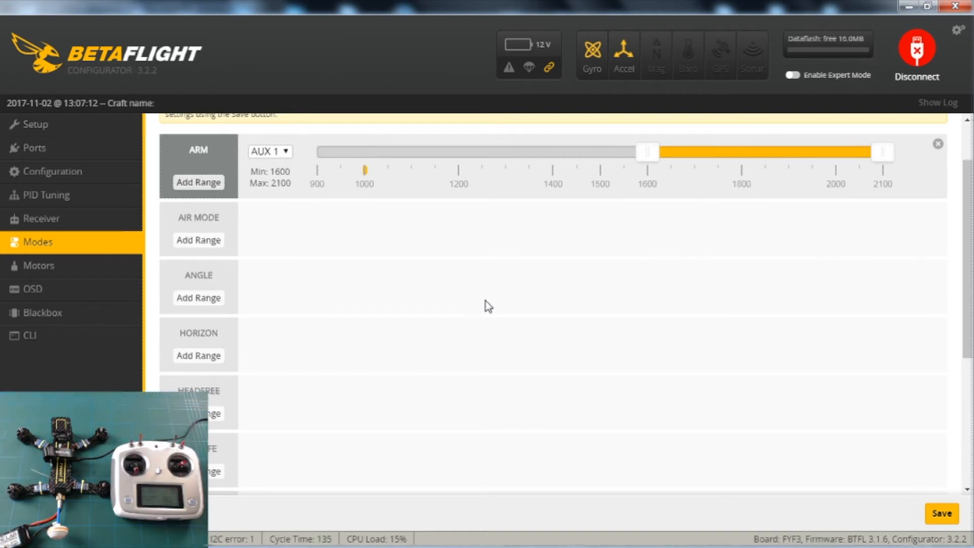
{"action": "left_click", "coordinate": [205, 300]}
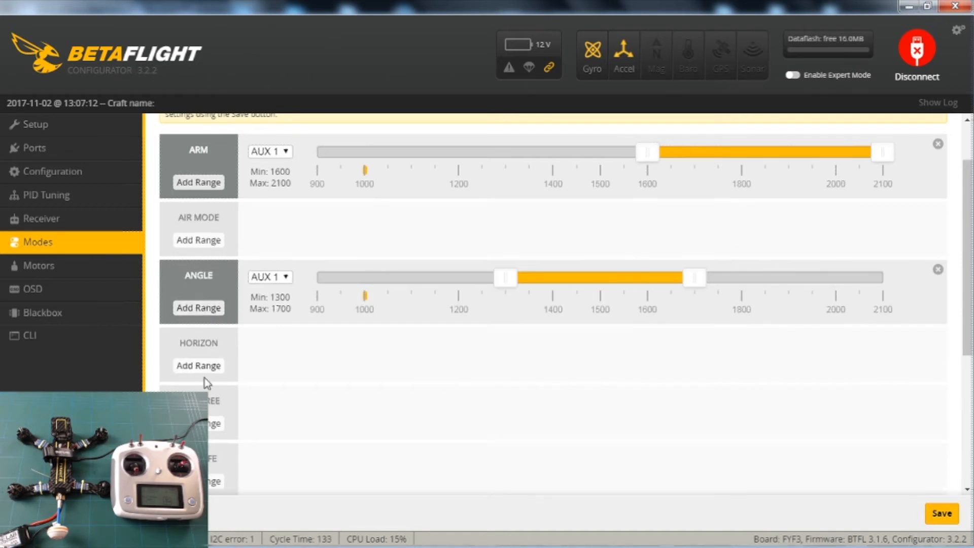
{"action": "left_click", "coordinate": [199, 366]}
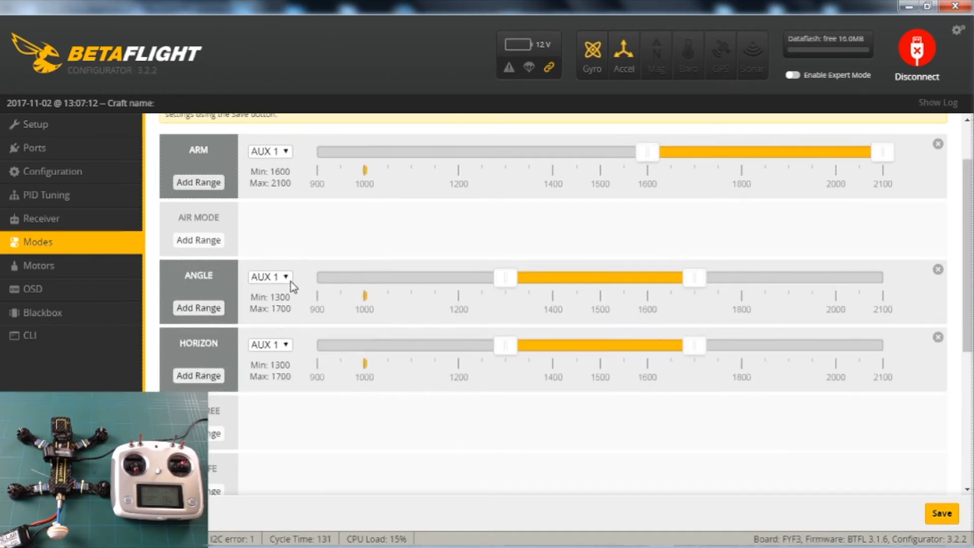
{"action": "left_click", "coordinate": [266, 277]}
{"action": "left_click", "coordinate": [266, 299]}
{"action": "left_click", "coordinate": [266, 349]}
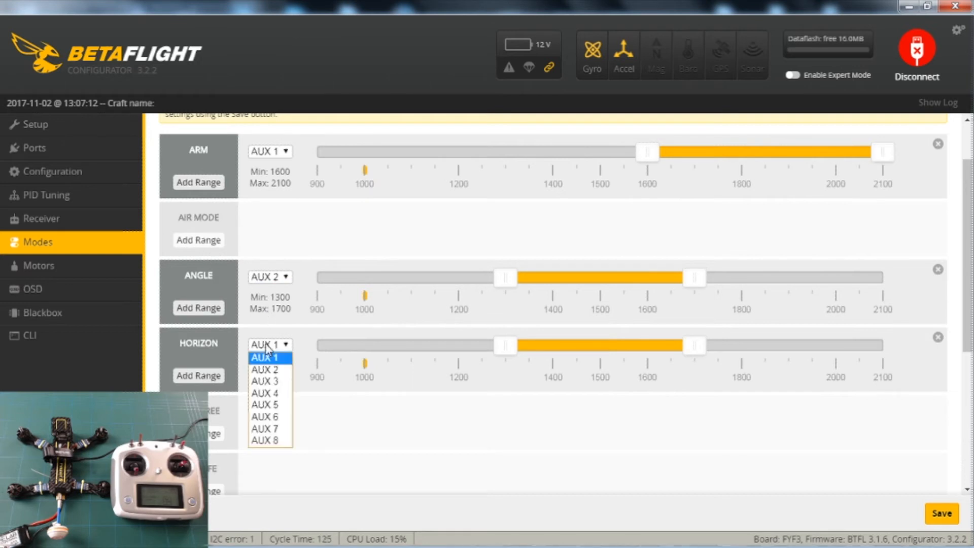
{"action": "left_click", "coordinate": [268, 374]}
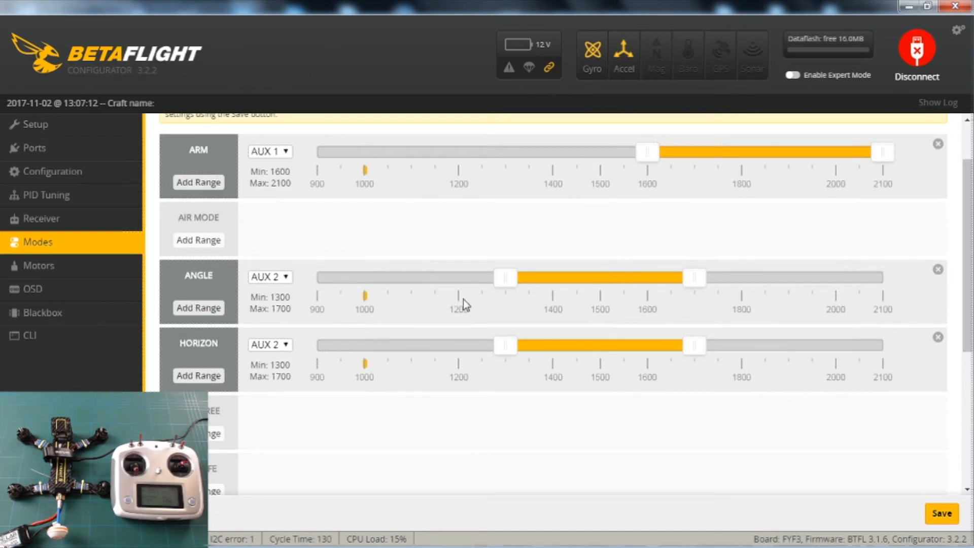
{"action": "left_click_drag", "start_coordinate": [507, 280], "coordinate": [319, 287]}
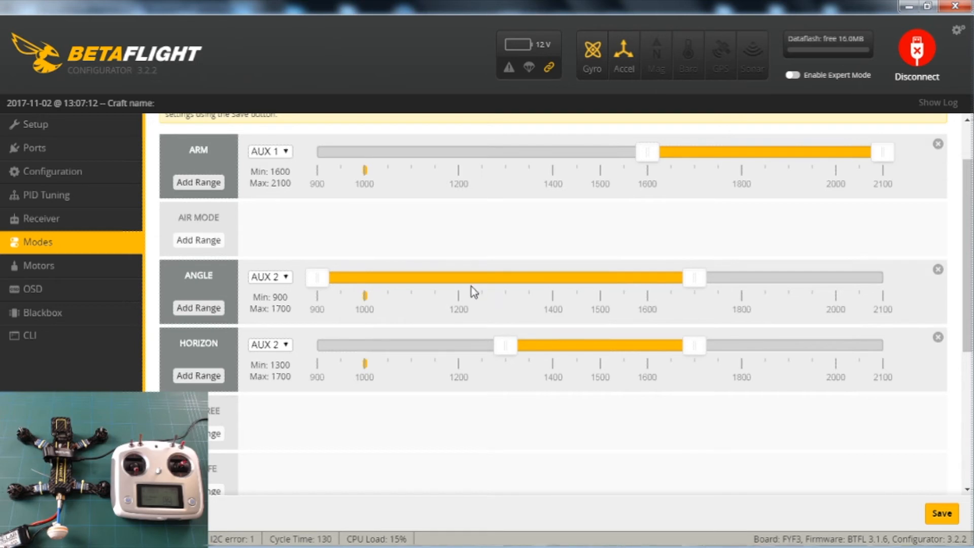
{"action": "left_click_drag", "start_coordinate": [693, 278], "coordinate": [459, 296]}
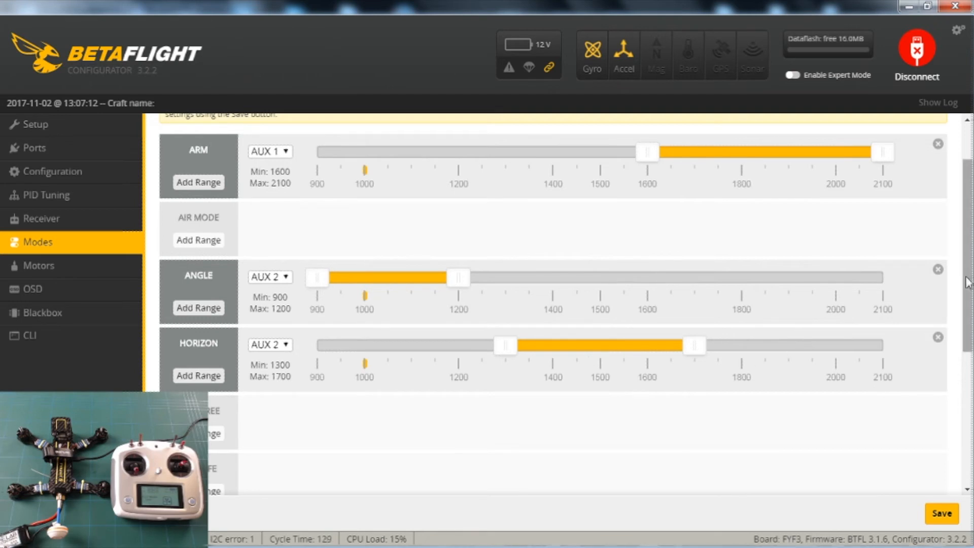
- Add a BEEPER mode range on AUX 3 with its maximum at 2100, and save the mode settings
{"action": "left_click_drag", "start_coordinate": [968, 275], "coordinate": [970, 369]}
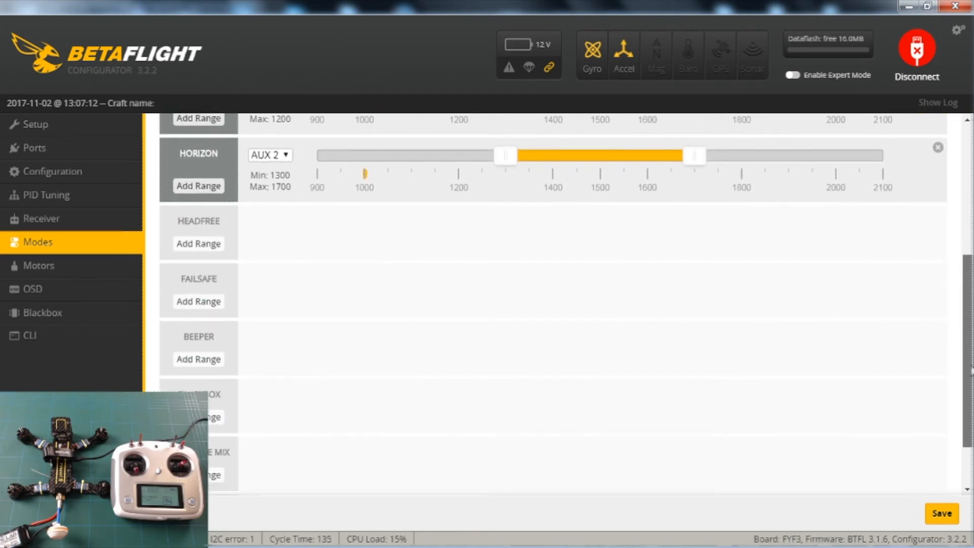
{"action": "left_click", "coordinate": [216, 368]}
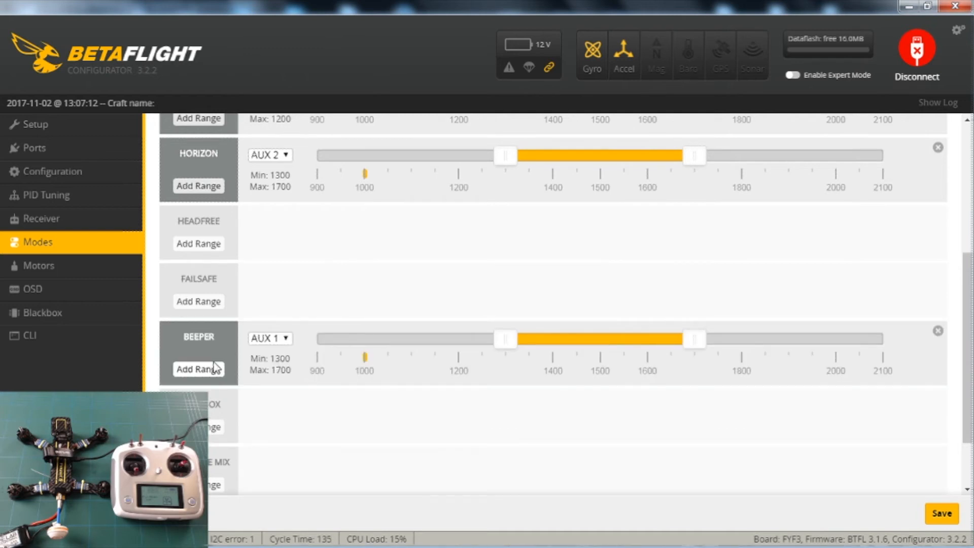
{"action": "left_click", "coordinate": [272, 347]}
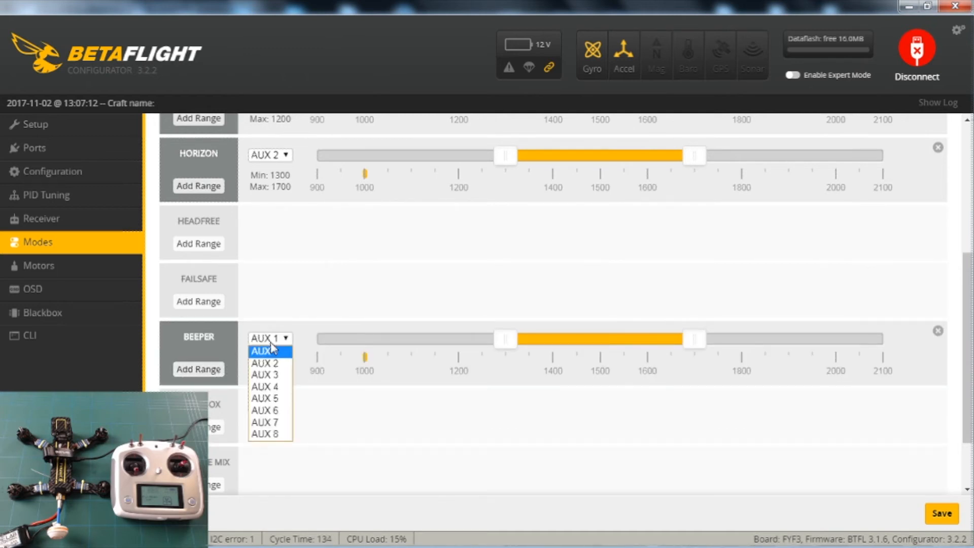
{"action": "left_click", "coordinate": [276, 375]}
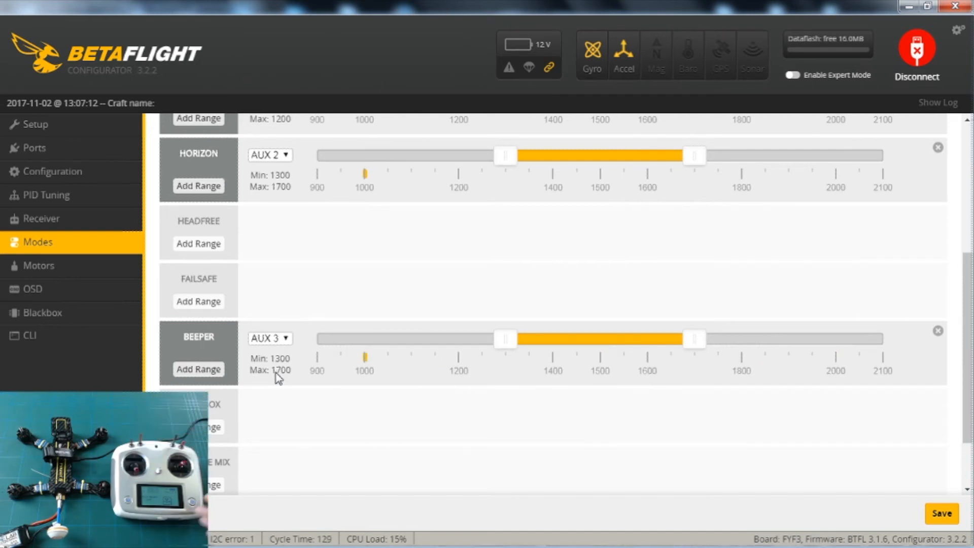
{"action": "left_click_drag", "start_coordinate": [695, 340], "coordinate": [926, 343]}
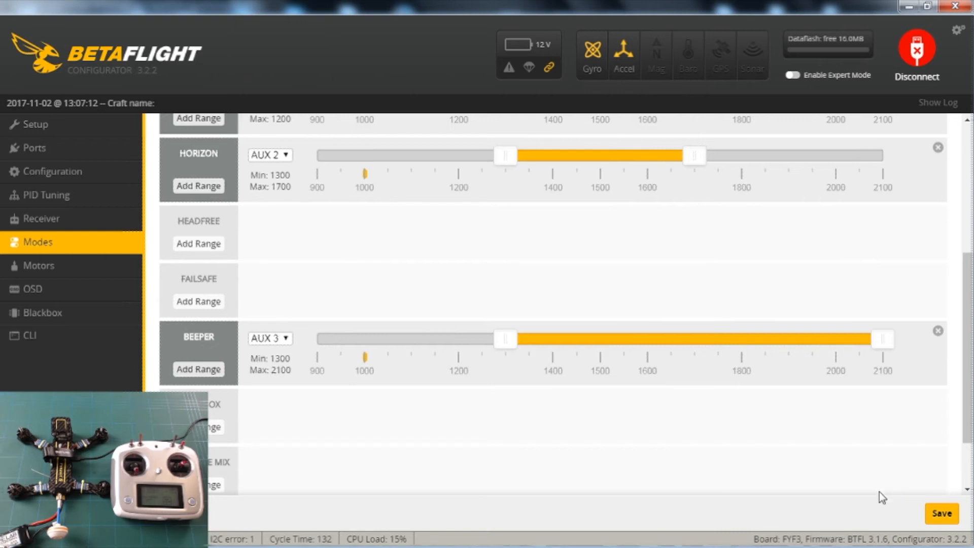
{"action": "left_click", "coordinate": [947, 521]}
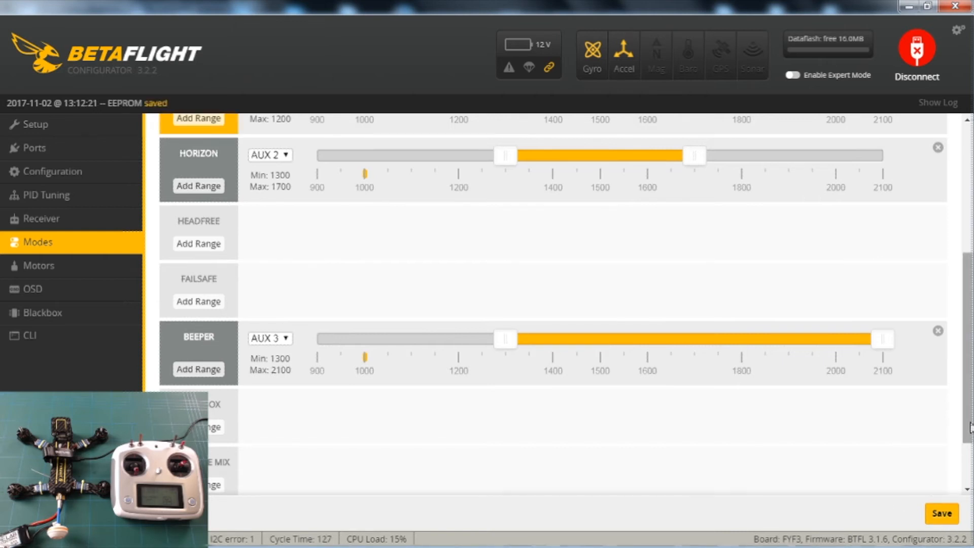
{"action": "left_click_drag", "start_coordinate": [970, 429], "coordinate": [968, 287]}
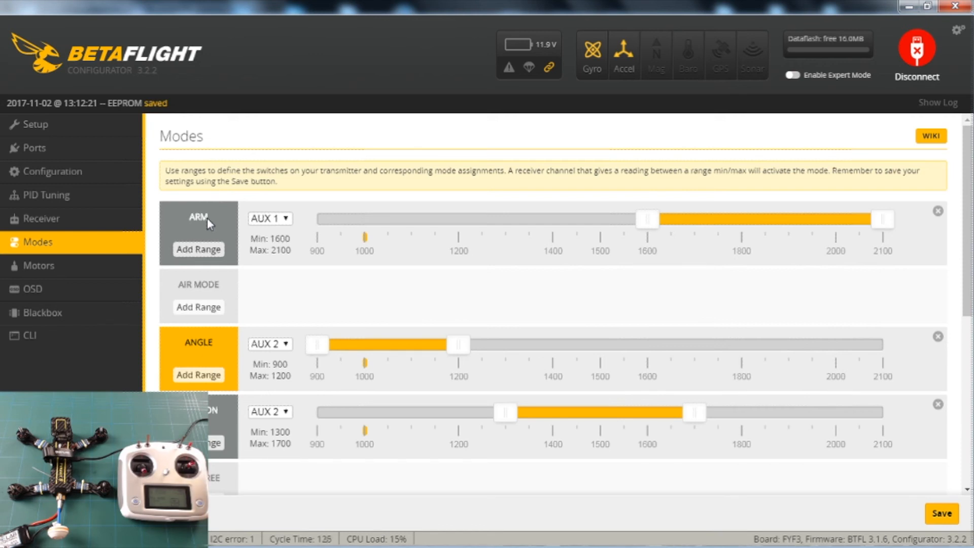
- Disconnect the flight controller from Betaflight, and connect to it in BLHeli Configurator to read the ESC setup
{"action": "left_click", "coordinate": [917, 50]}
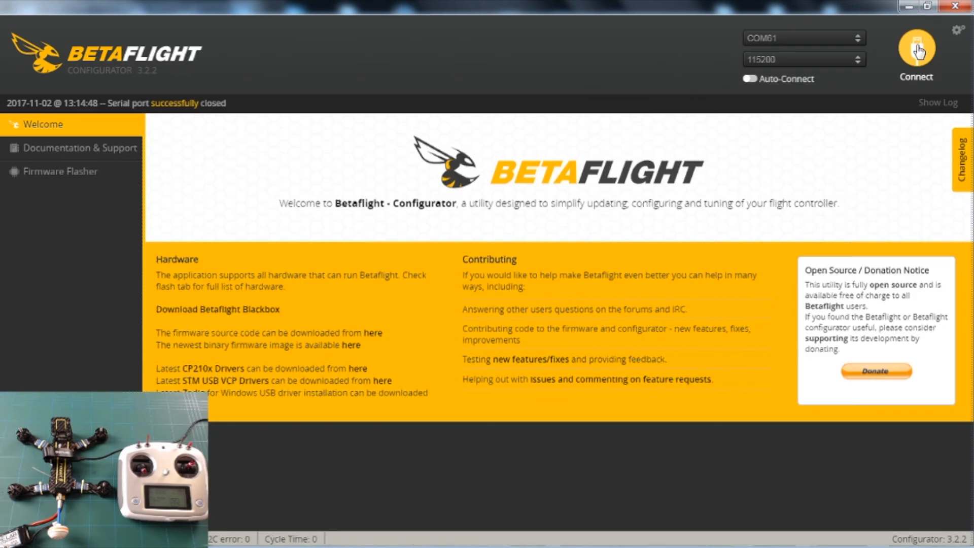
{"action": "key", "text": "alt+Tab"}
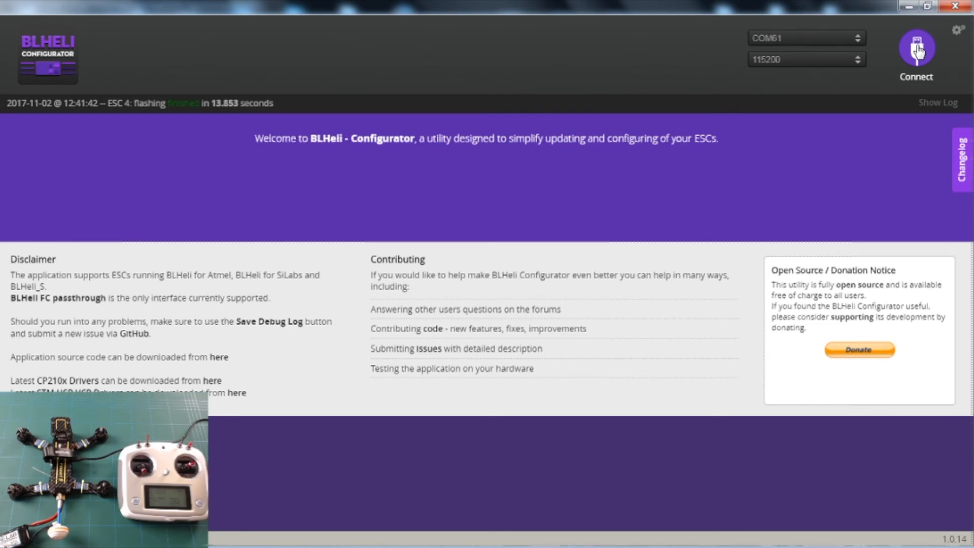
{"action": "left_click", "coordinate": [917, 49]}
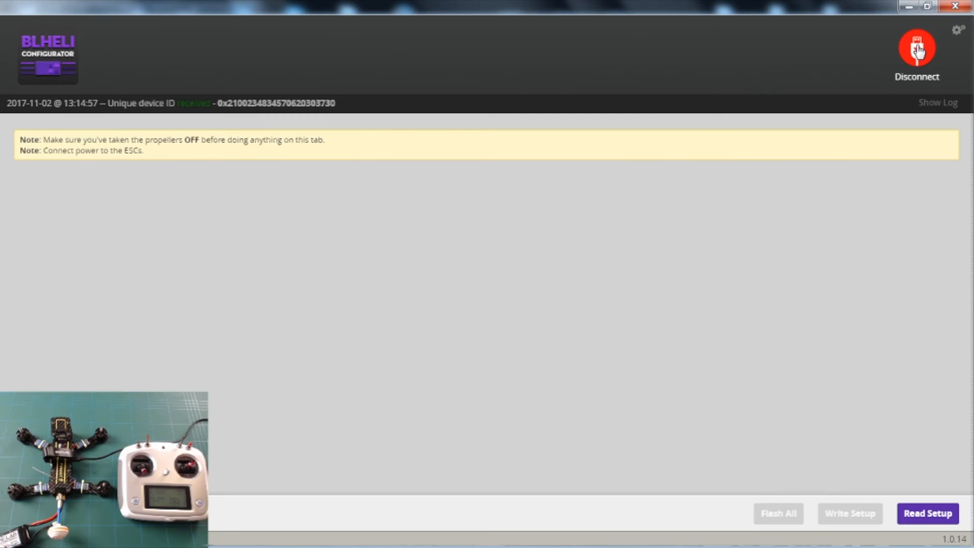
{"action": "left_click", "coordinate": [920, 513]}
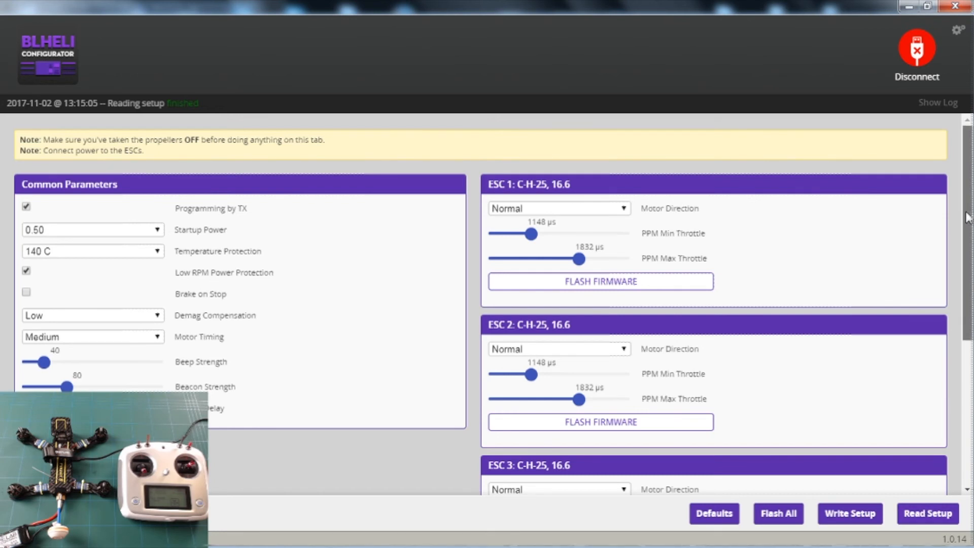
- Set the motor direction of ESC 1 to Reversed
{"action": "scroll", "coordinate": [966, 228], "scroll_direction": "down", "scroll_amount": 1}
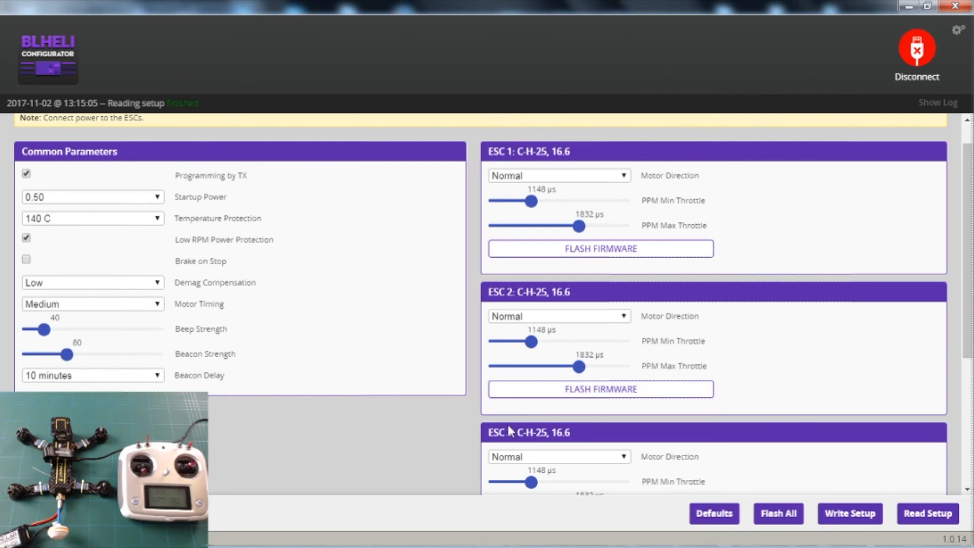
{"action": "scroll", "coordinate": [967, 274], "scroll_direction": "down", "scroll_amount": 5}
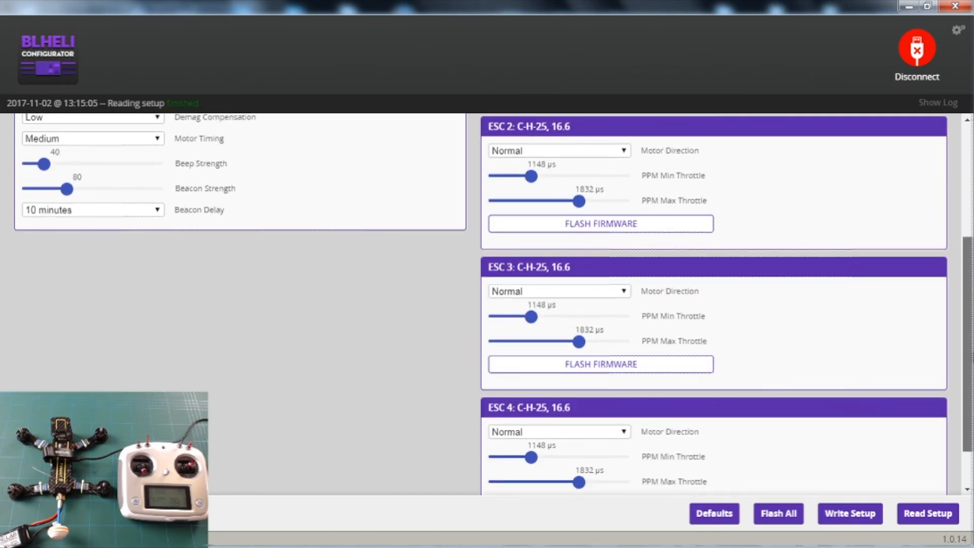
{"action": "left_click_drag", "start_coordinate": [968, 300], "coordinate": [968, 176]}
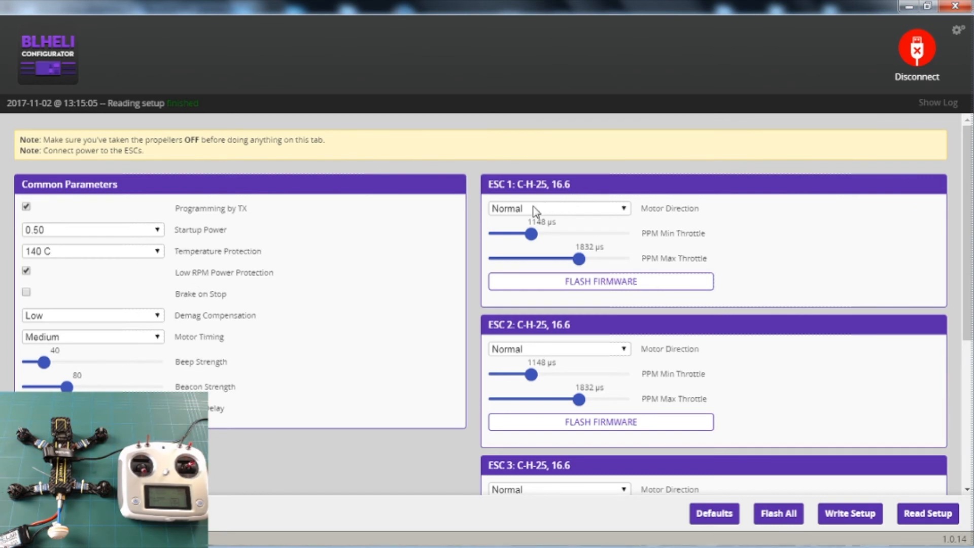
{"action": "left_click", "coordinate": [624, 209]}
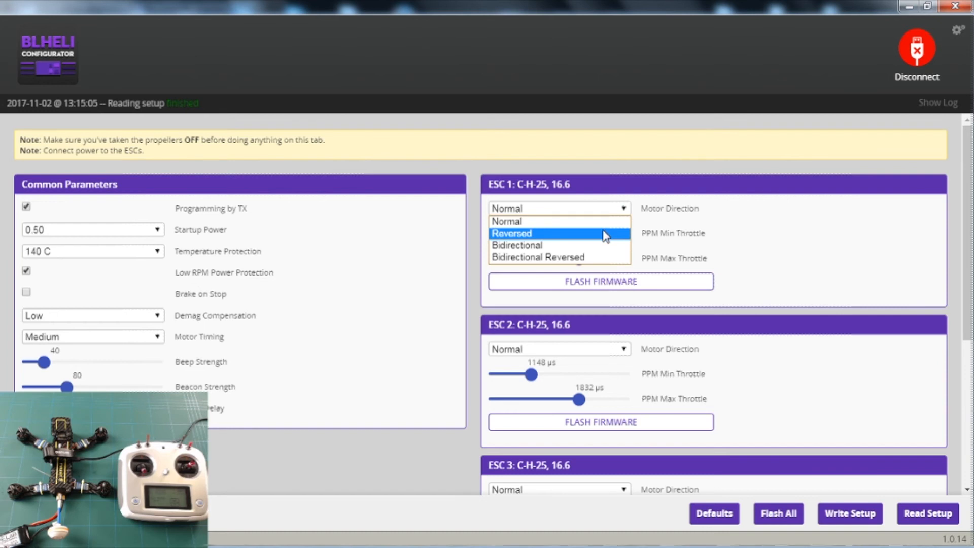
{"action": "left_click", "coordinate": [604, 234]}
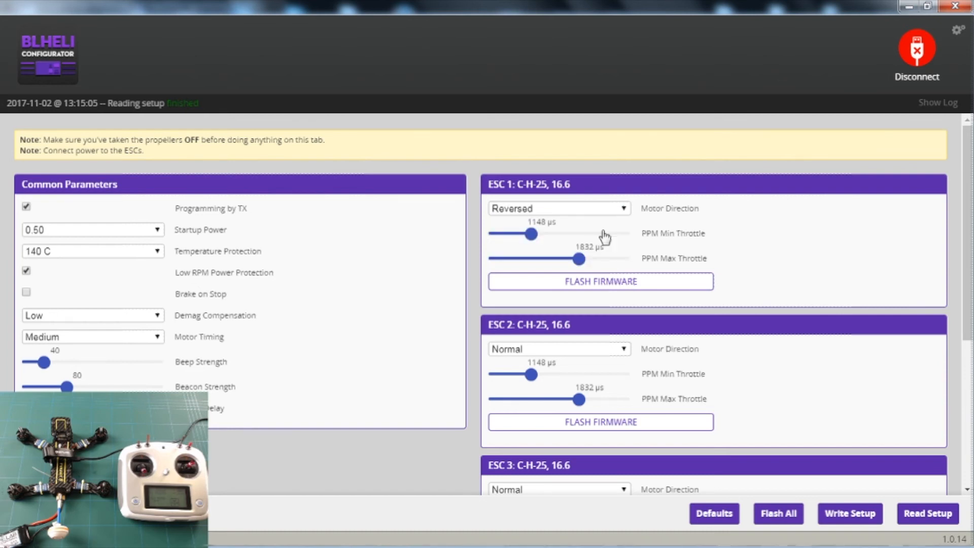
- Flash ESC 1 with firmware version 16.6 for the C-H-25 target
{"action": "left_click", "coordinate": [605, 284]}
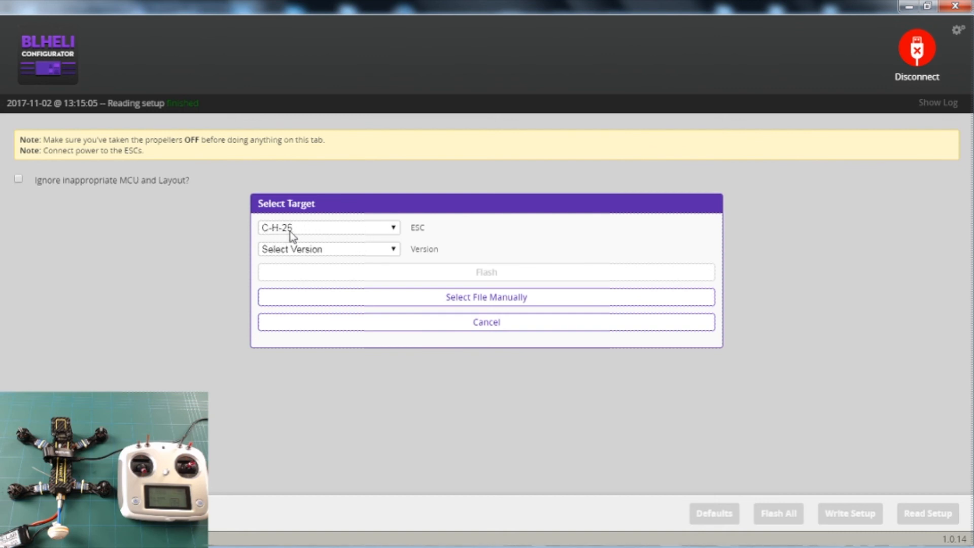
{"action": "left_click", "coordinate": [305, 251]}
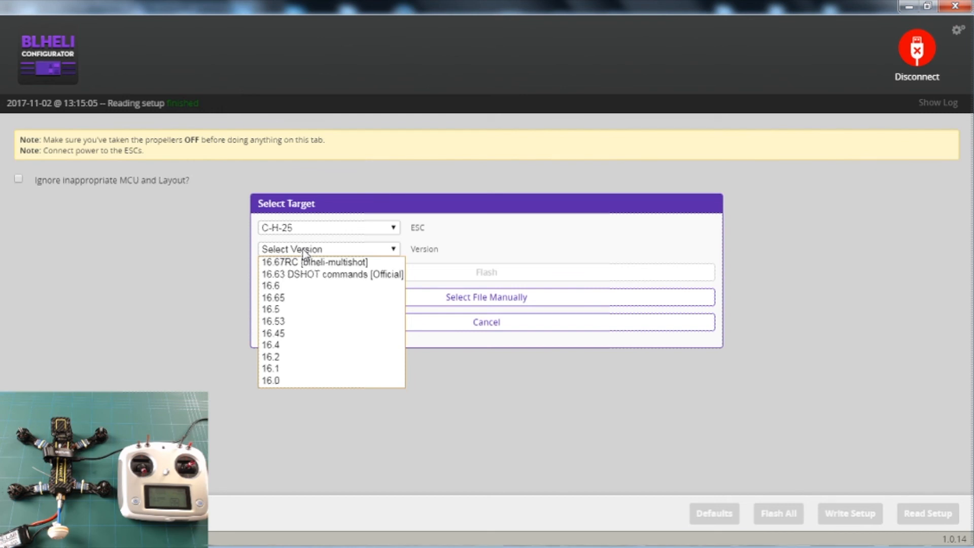
{"action": "left_click", "coordinate": [282, 287]}
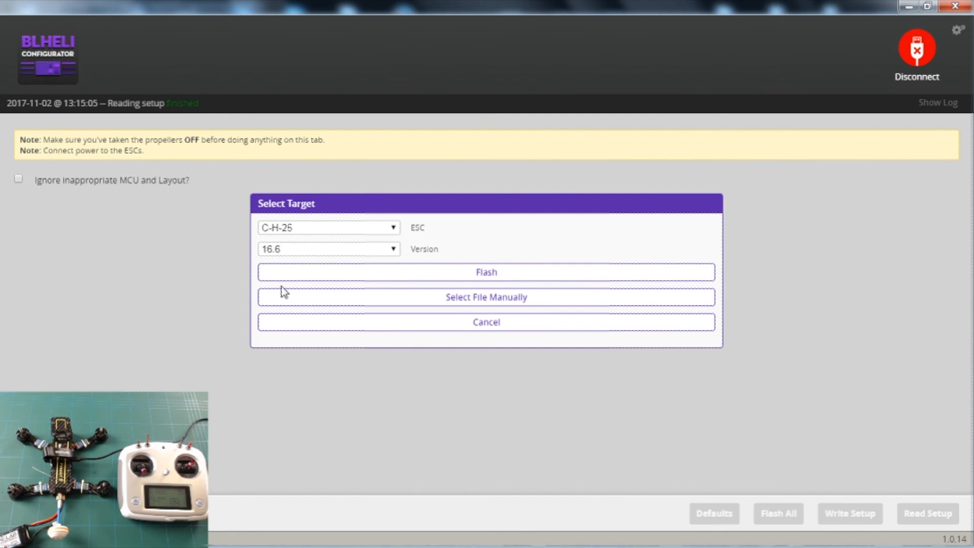
{"action": "left_click", "coordinate": [355, 282]}
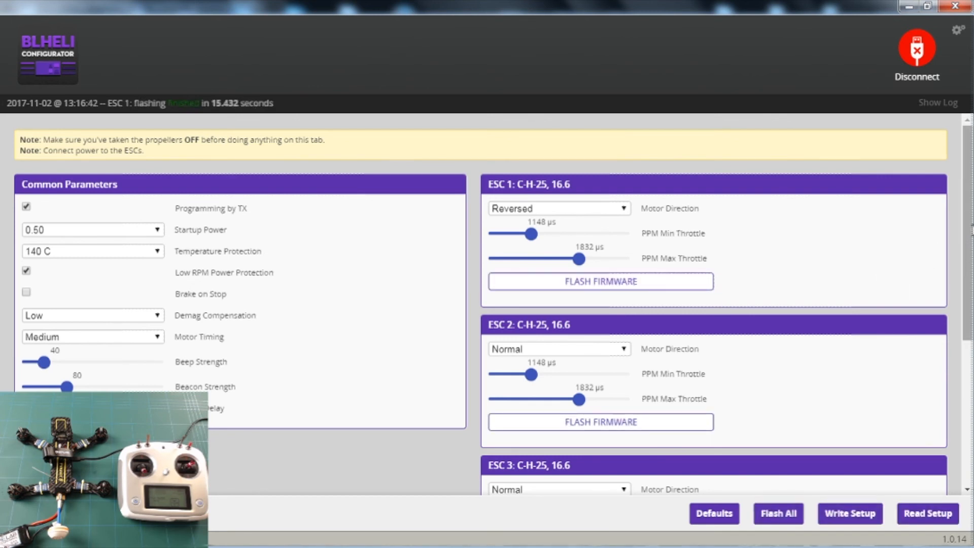
- Set the motor direction of ESC 4 to Reversed
{"action": "scroll", "coordinate": [967, 233], "scroll_direction": "down", "scroll_amount": 4}
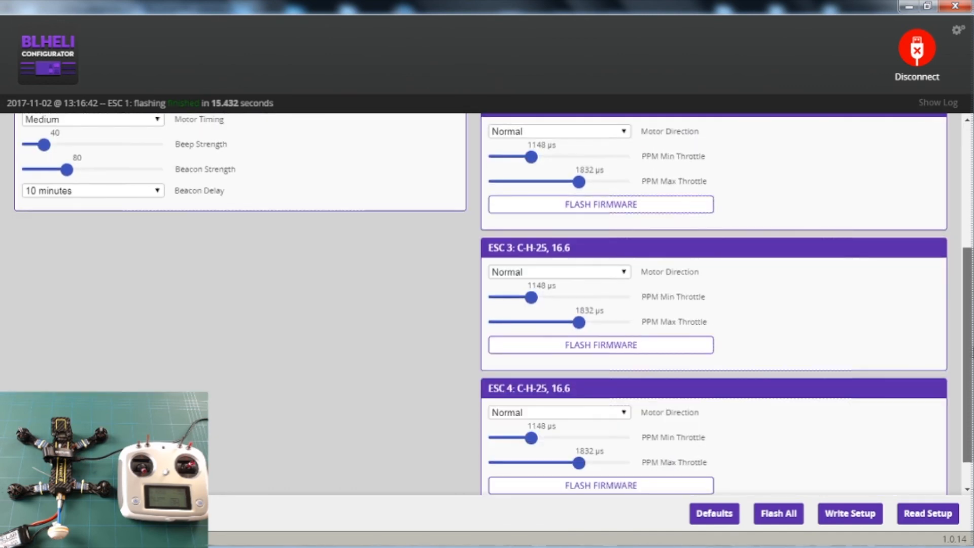
{"action": "scroll", "coordinate": [967, 305], "scroll_direction": "down", "scroll_amount": 1}
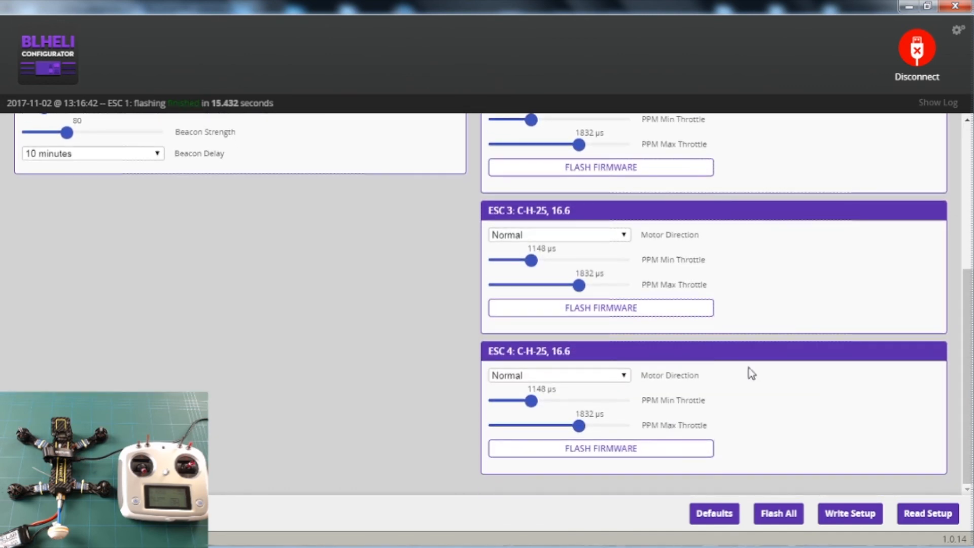
{"action": "left_click", "coordinate": [616, 379]}
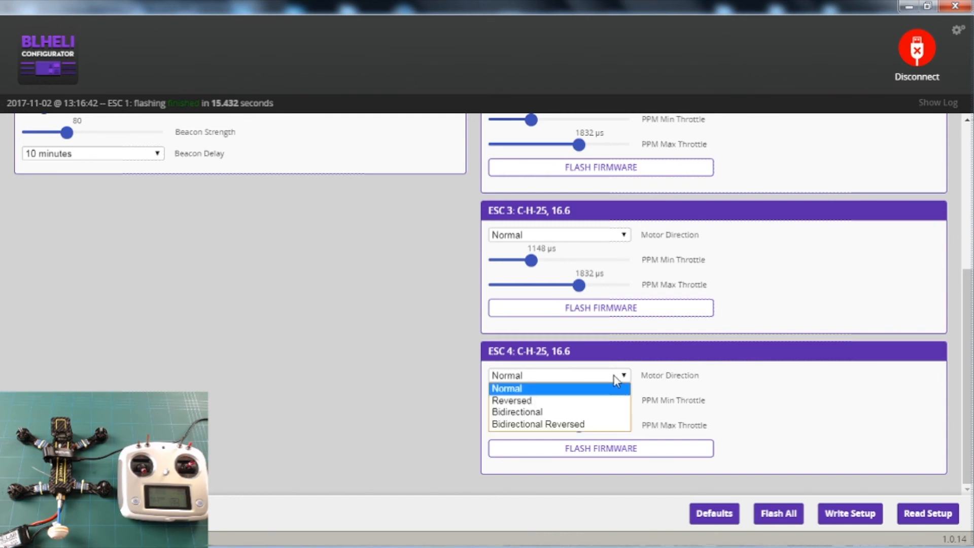
{"action": "left_click", "coordinate": [605, 403]}
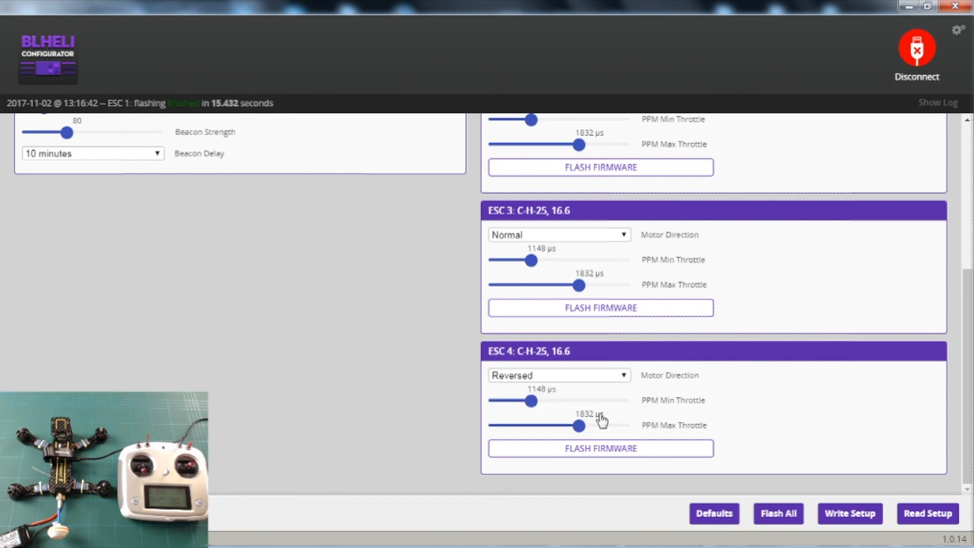
- Flash ESC 4 with firmware version 16.6 for the C-H-25 target, check its settings, and disconnect the flight controller
{"action": "left_click", "coordinate": [596, 450]}
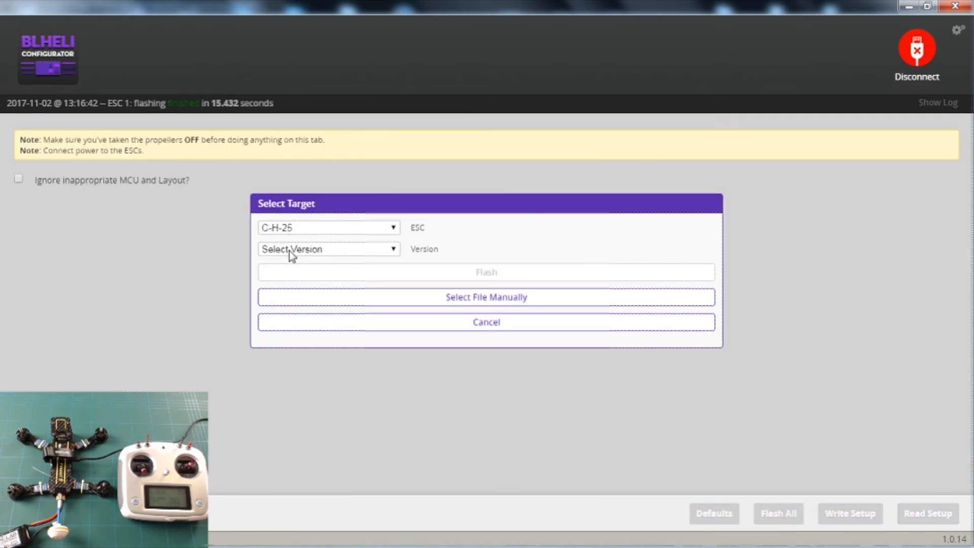
{"action": "left_click", "coordinate": [289, 251]}
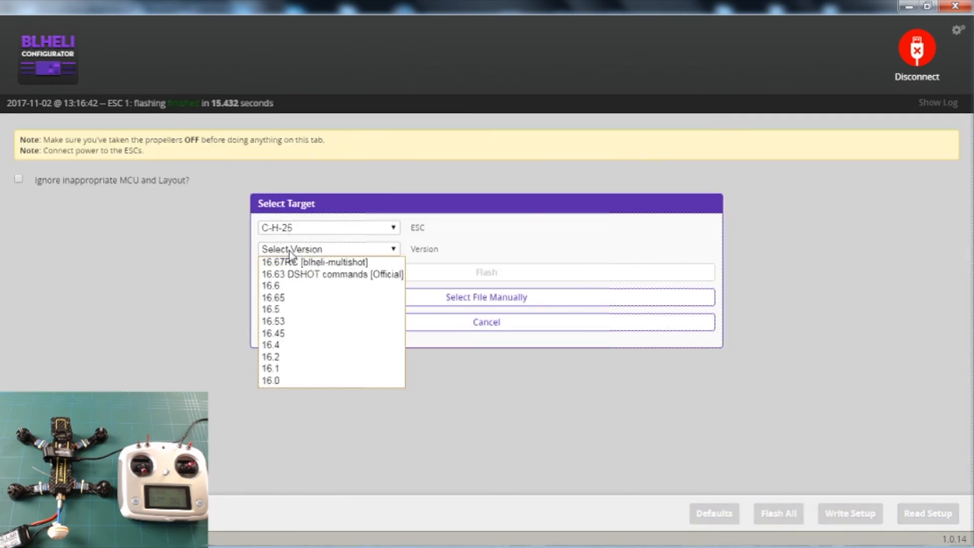
{"action": "left_click", "coordinate": [288, 286]}
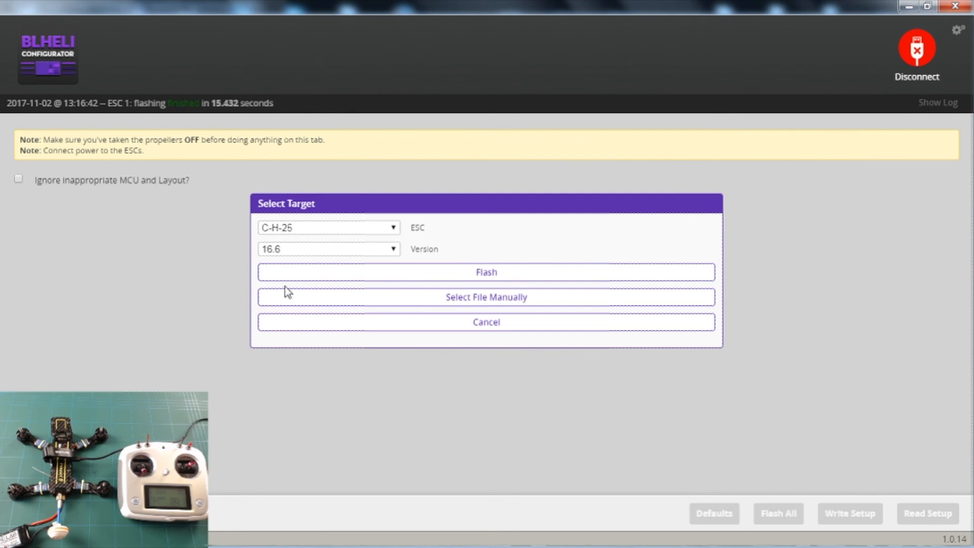
{"action": "left_click", "coordinate": [344, 280]}
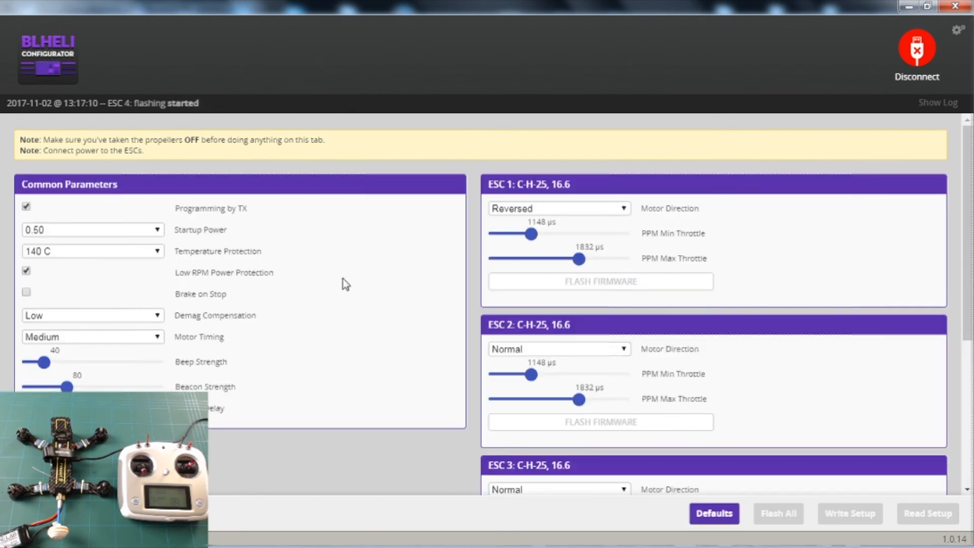
{"action": "left_click_drag", "start_coordinate": [970, 269], "coordinate": [971, 422]}
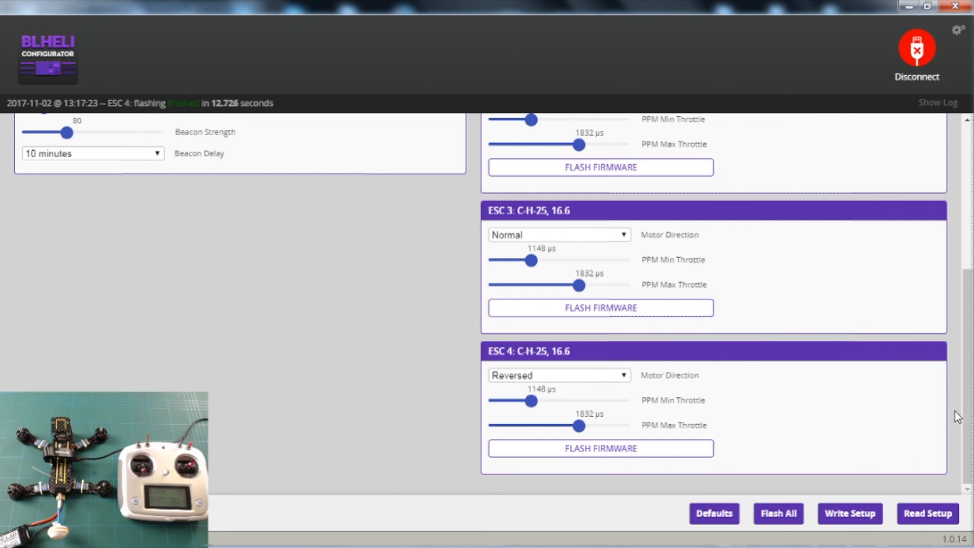
{"action": "left_click", "coordinate": [917, 50]}
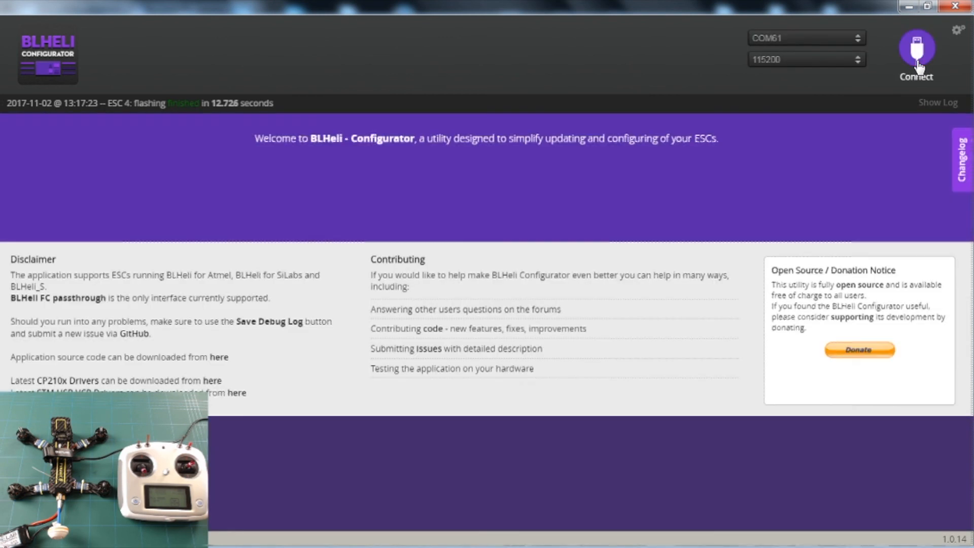